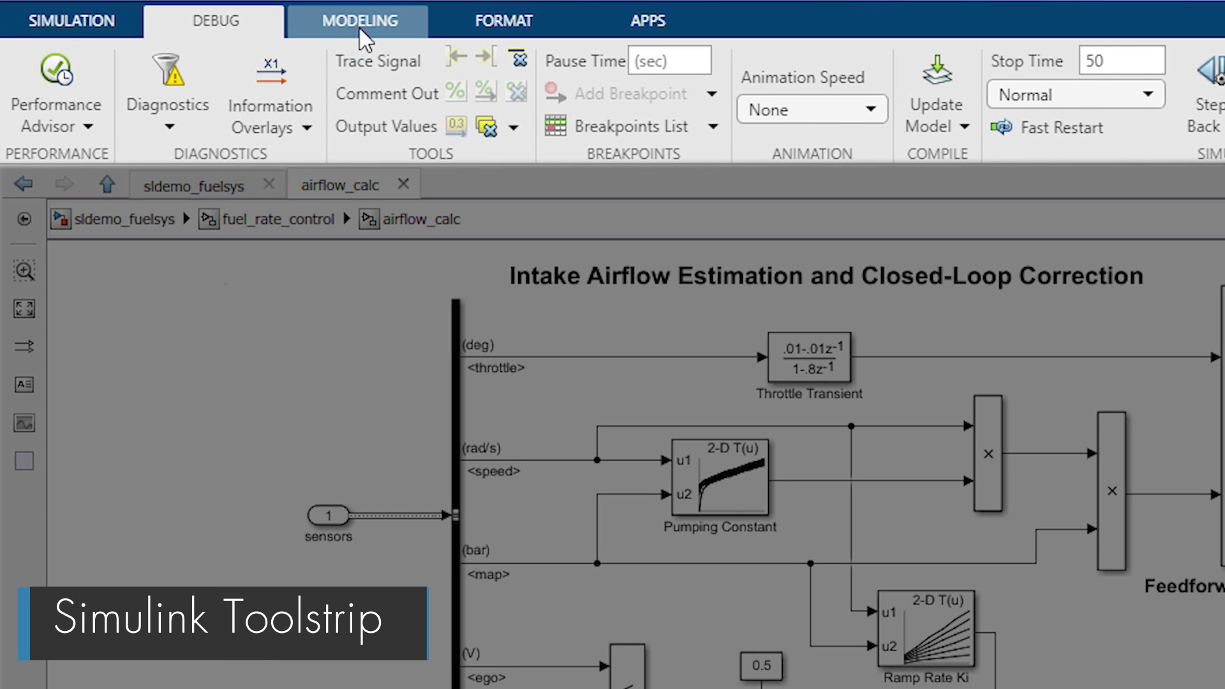
# Step: Browse the Modeling, Format and Apps tabs, and the Pumping Constant block's lookup table options
pyautogui.click(505, 20)
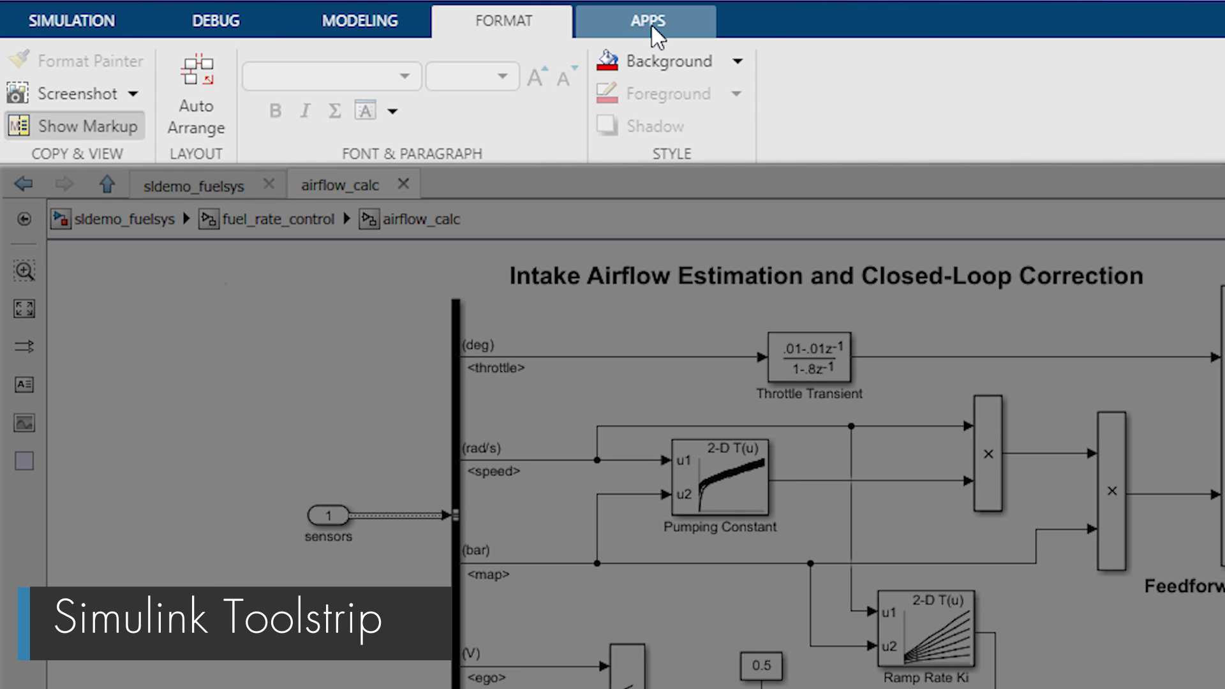
pyautogui.click(651, 23)
pyautogui.click(720, 473)
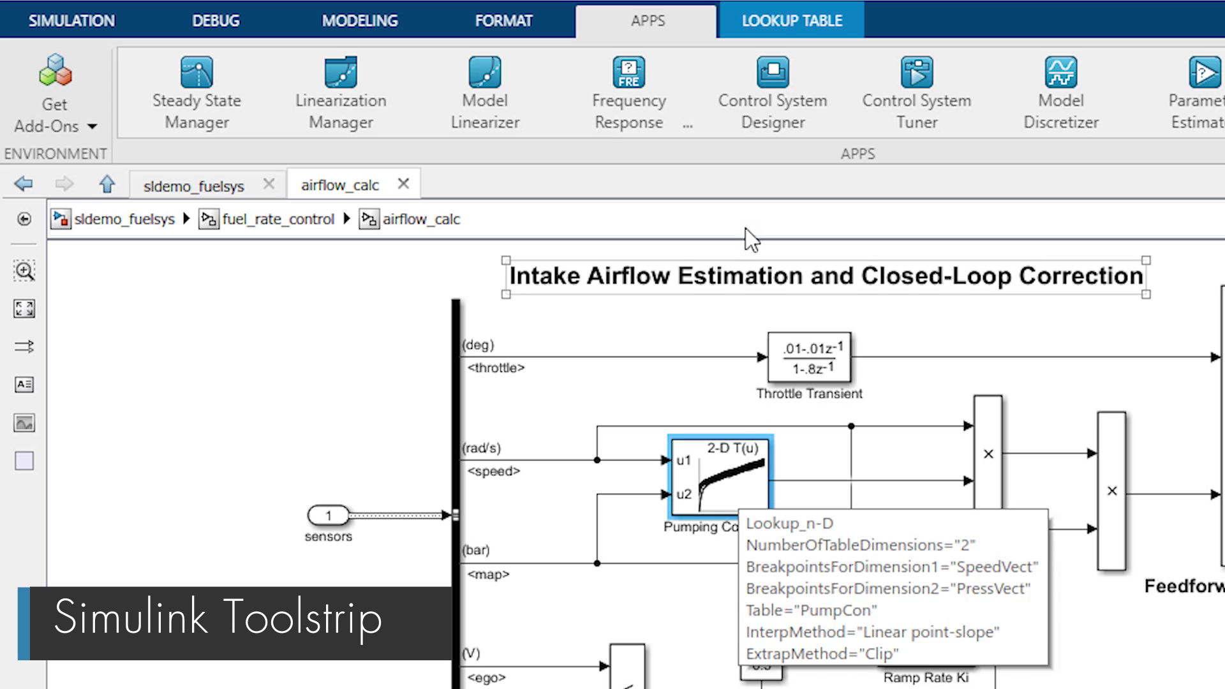
pyautogui.click(792, 20)
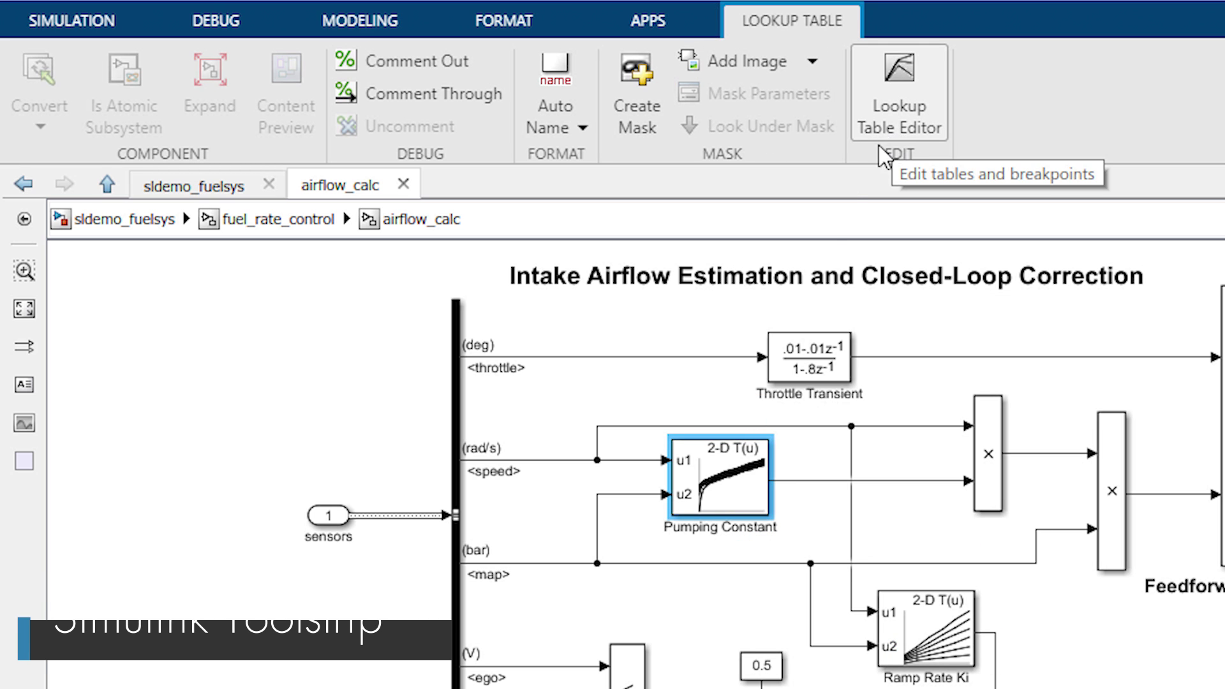
# Step: Turn on Log Signals and Output Value Label for the <map> line, then return to Simulation
pyautogui.click(551, 564)
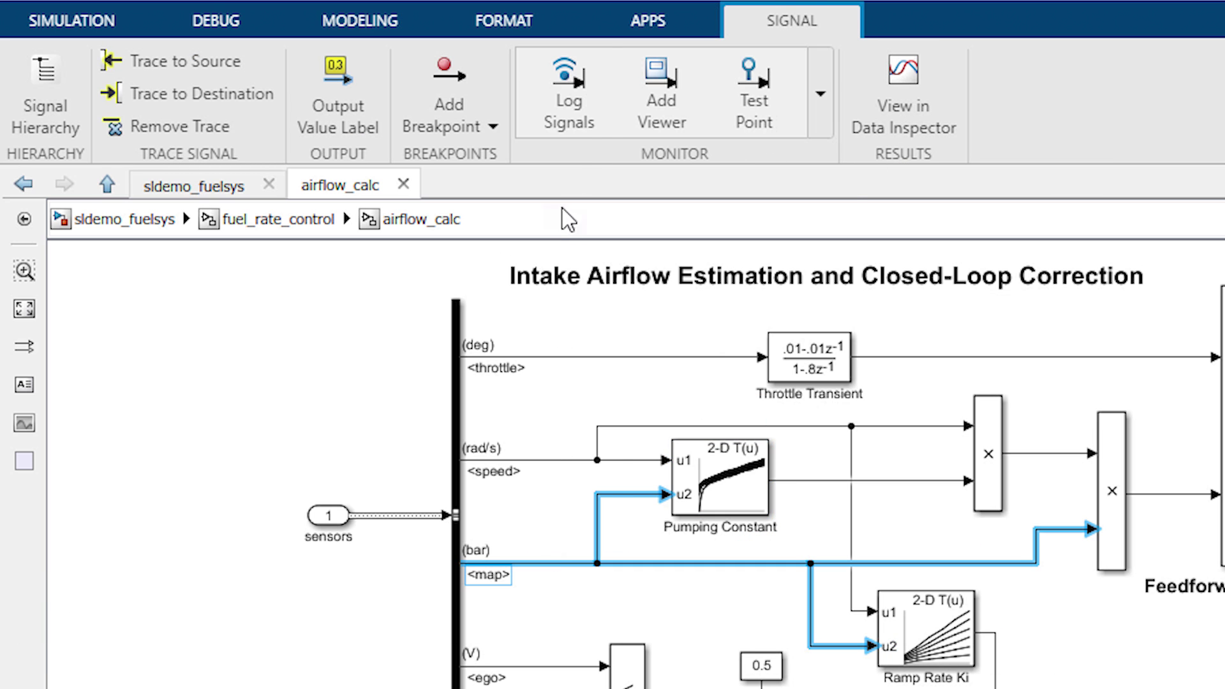
pyautogui.click(569, 93)
pyautogui.click(339, 96)
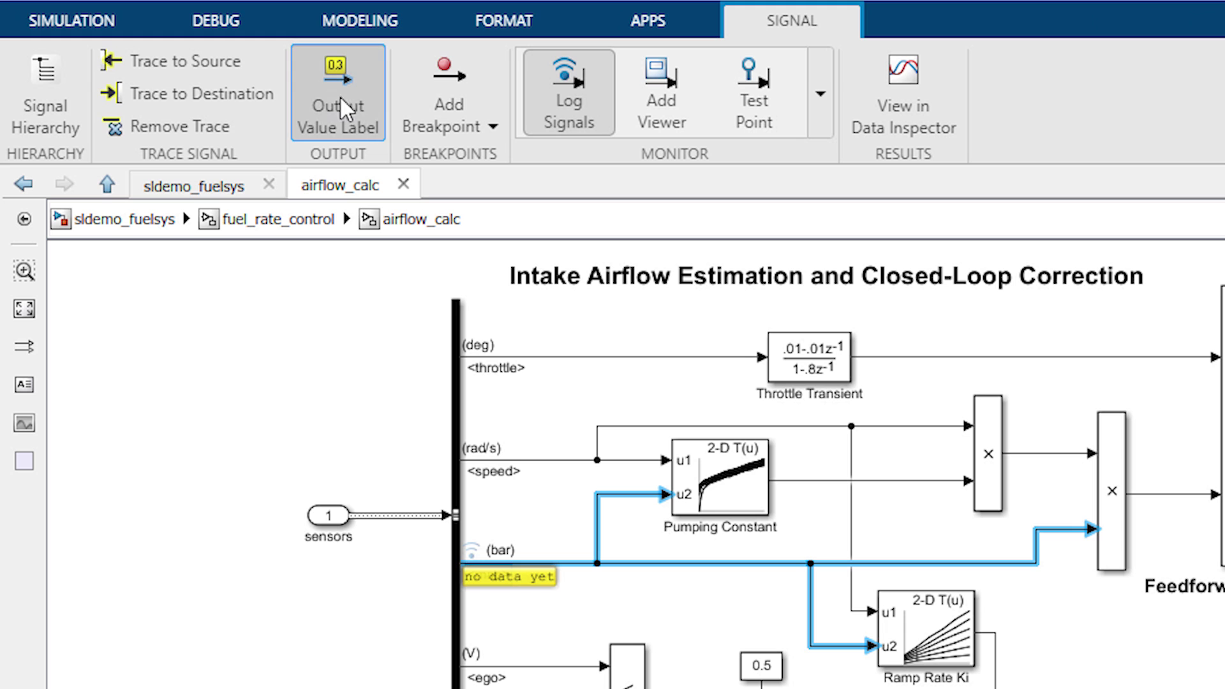
pyautogui.click(71, 21)
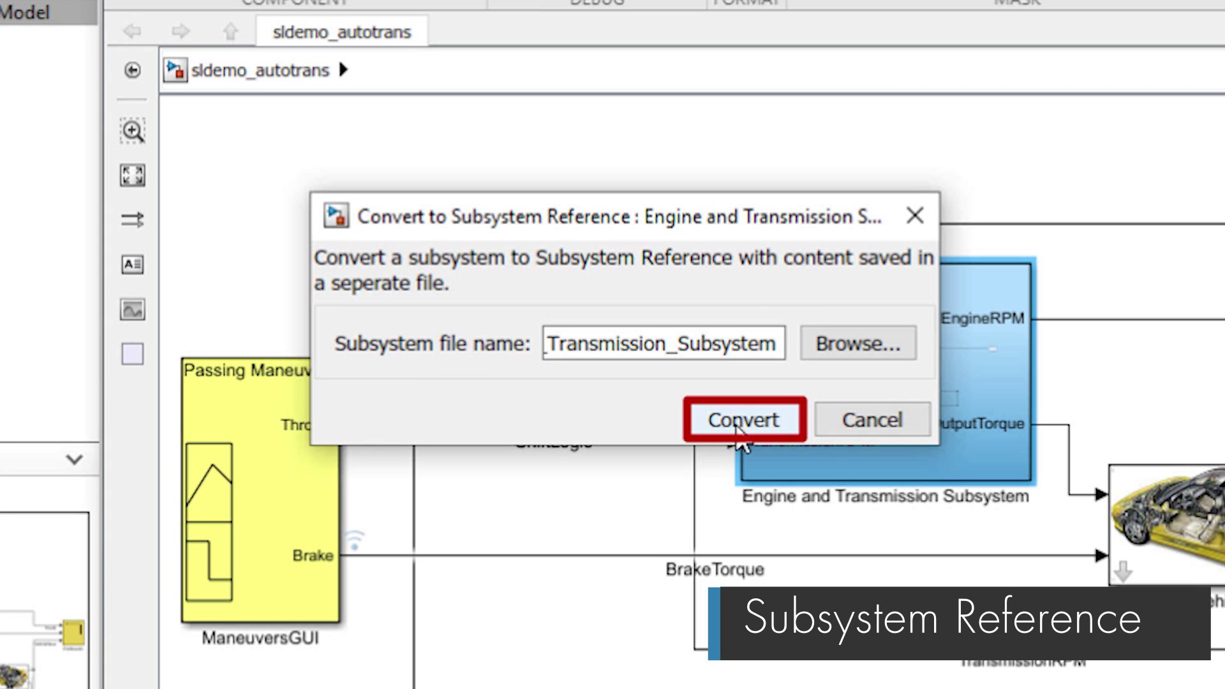
# Step: Convert Engine and Transmission Subsystem to a reference; add a Subsystem Reference block pointing to Engine_and_Transmission_Subsystem
pyautogui.click(745, 420)
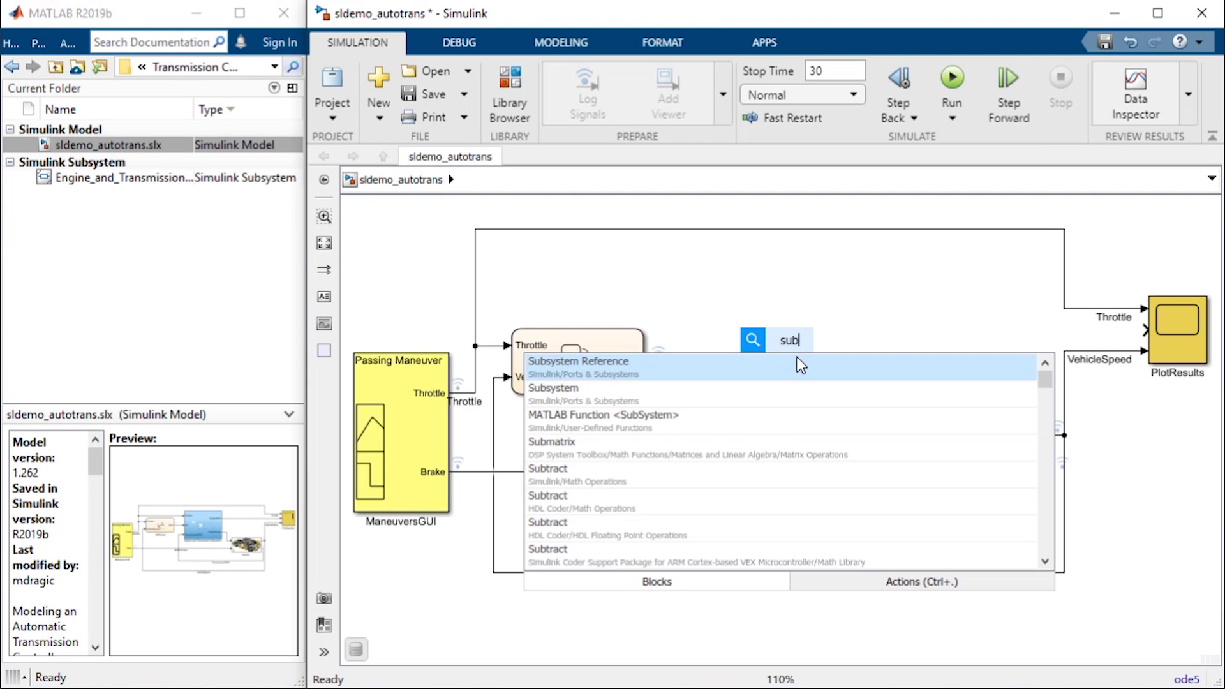
pyautogui.doubleClick(801, 364)
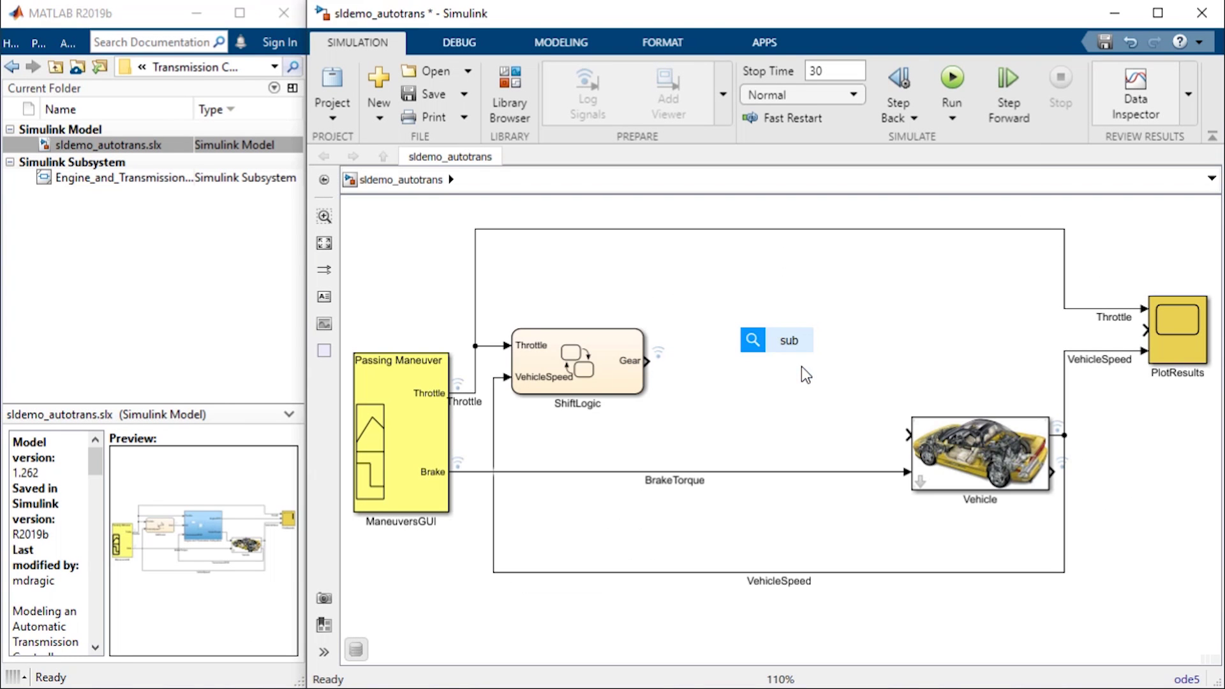
pyautogui.doubleClick(801, 365)
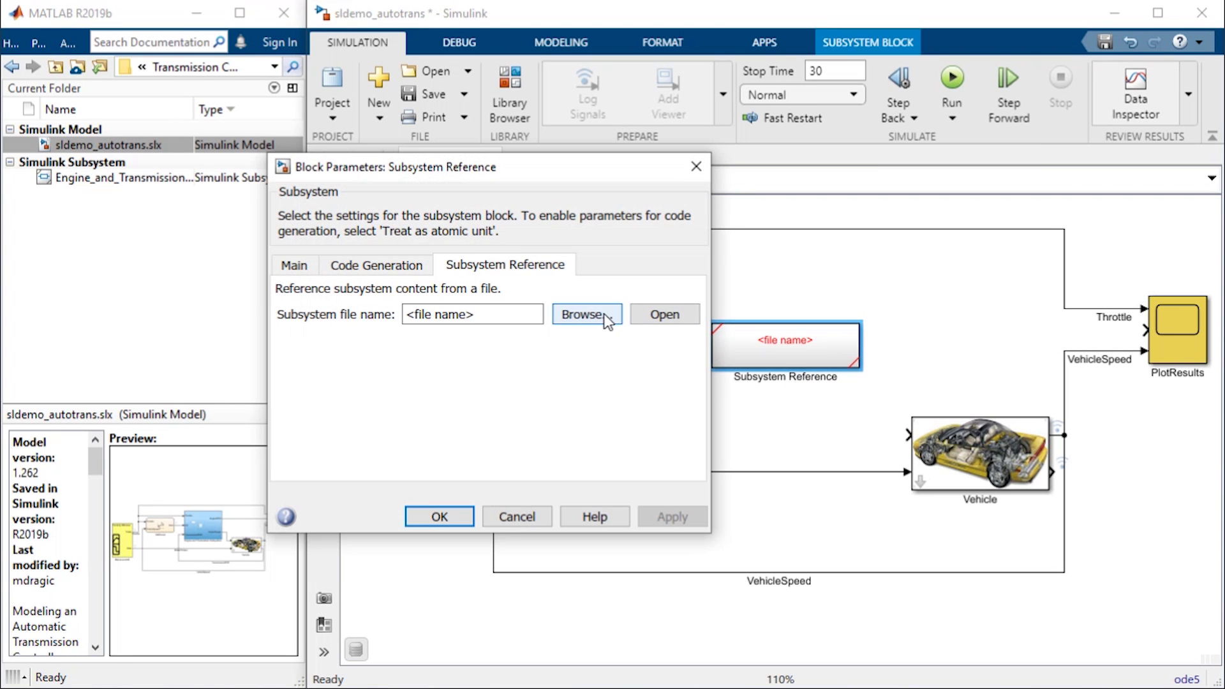
pyautogui.click(585, 315)
pyautogui.click(560, 246)
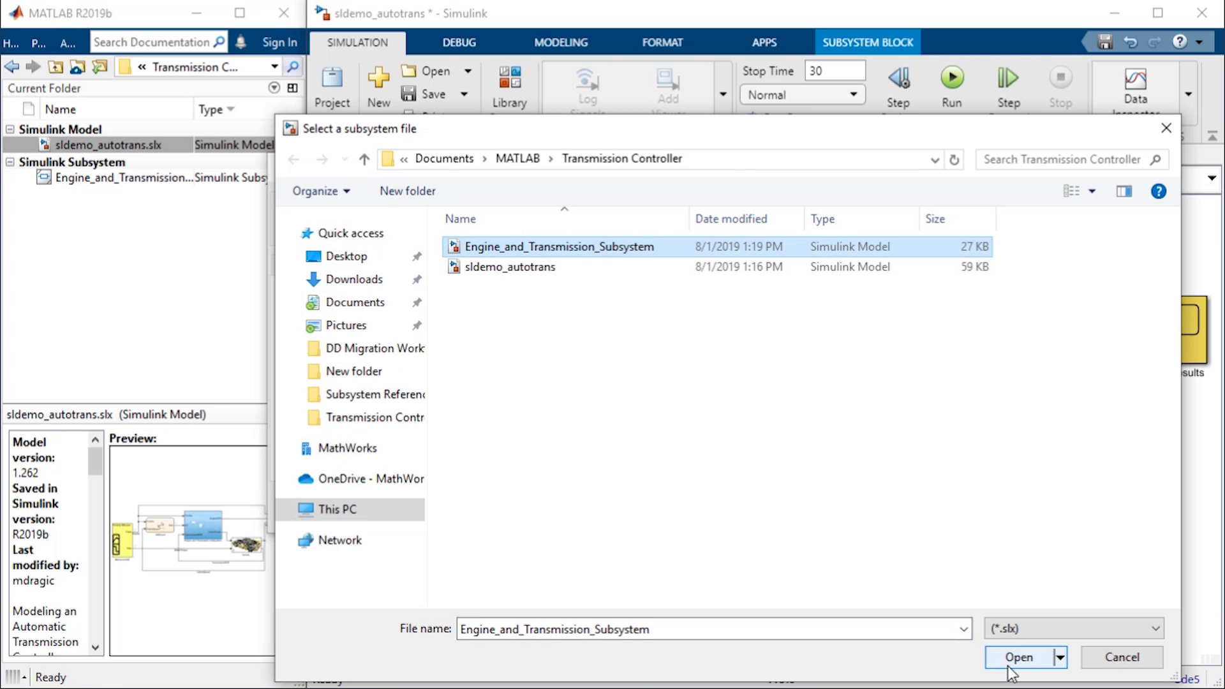
pyautogui.click(1020, 658)
pyautogui.click(463, 520)
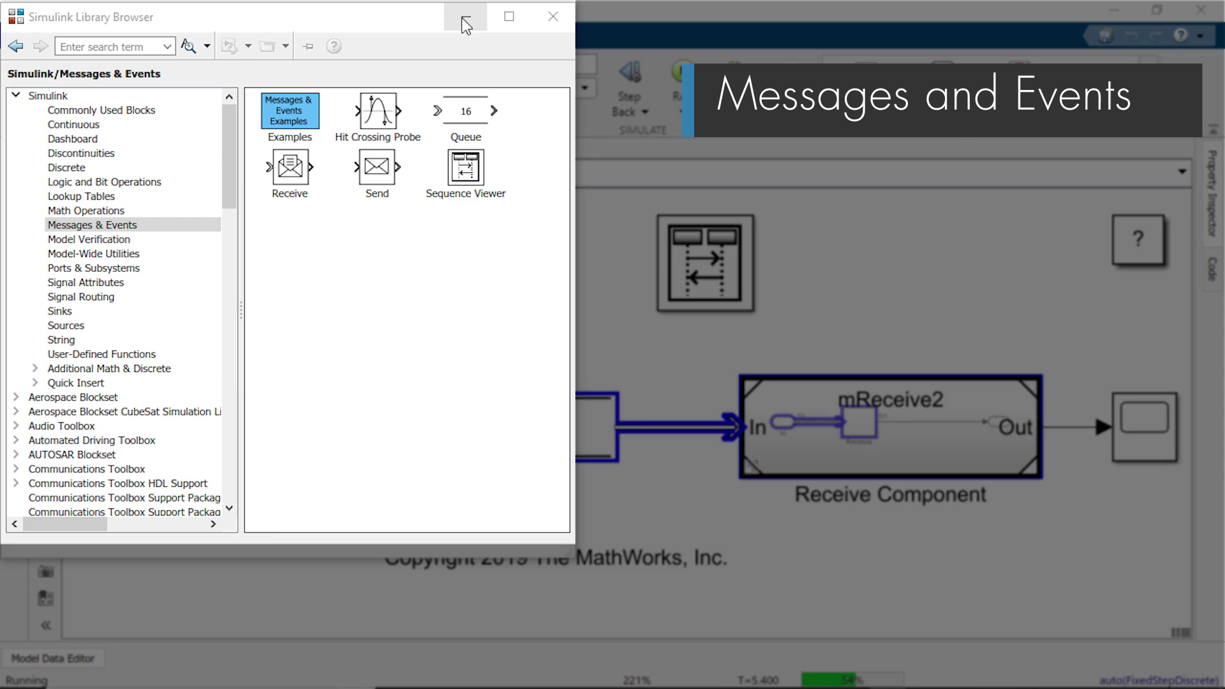
# Step: Close the Simulink Library Browser and select the Sequence Viewer block
pyautogui.click(553, 16)
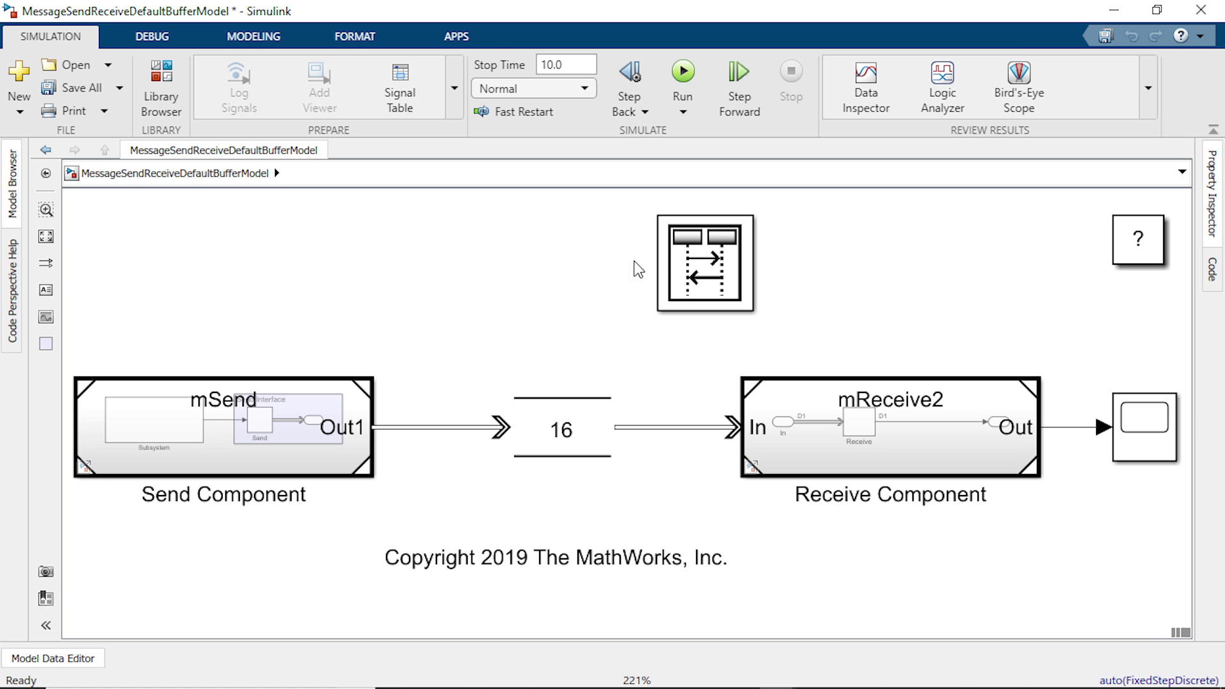
pyautogui.click(706, 264)
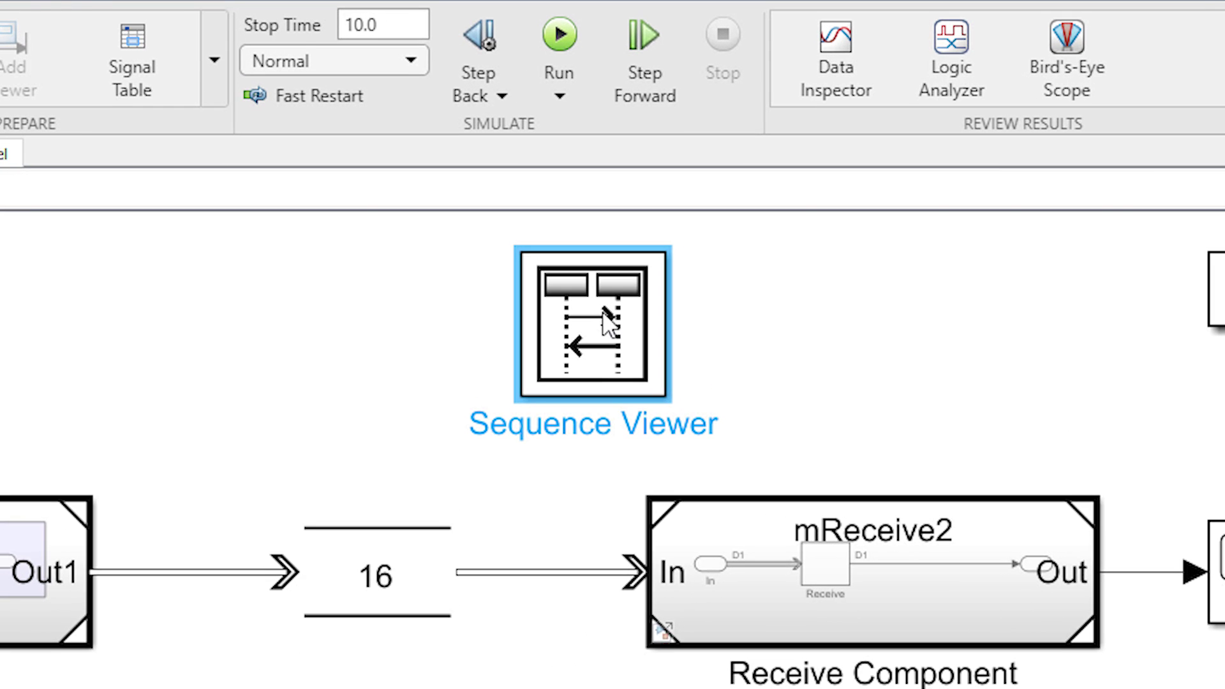
# Step: Open the Sequence Viewer, scroll to about 2.7 s, and expand the Send Component lifeline
pyautogui.doubleClick(609, 323)
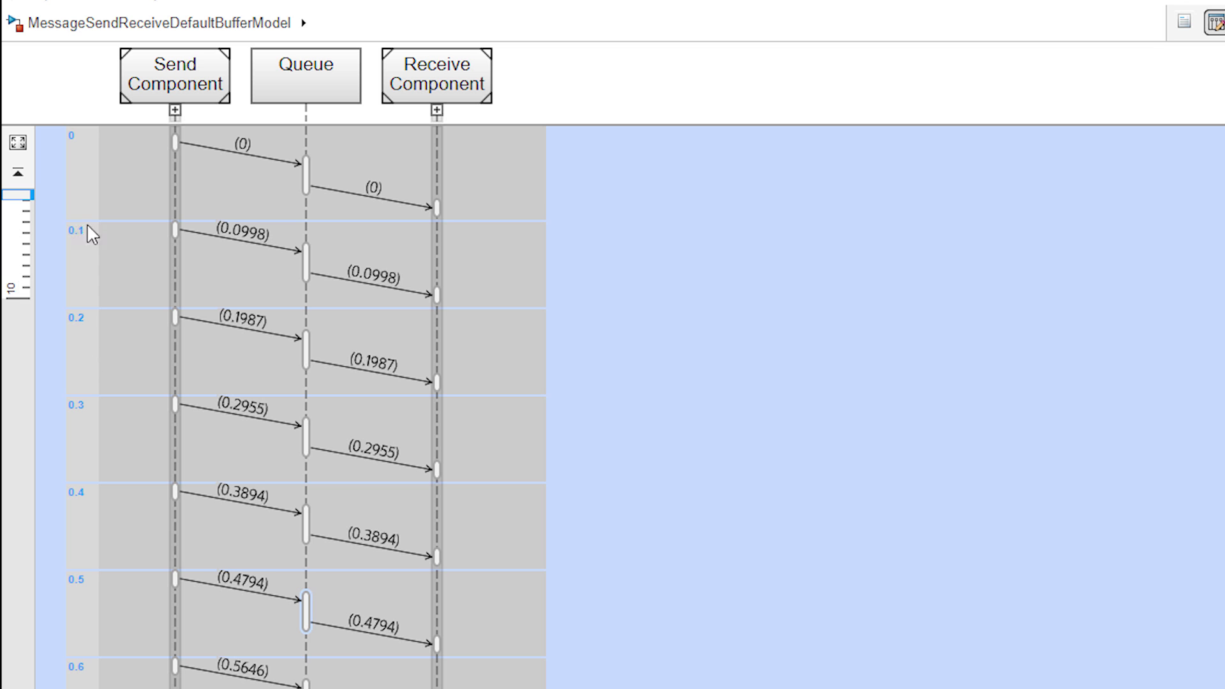
pyautogui.moveTo(9, 197); pyautogui.dragTo(17, 228)
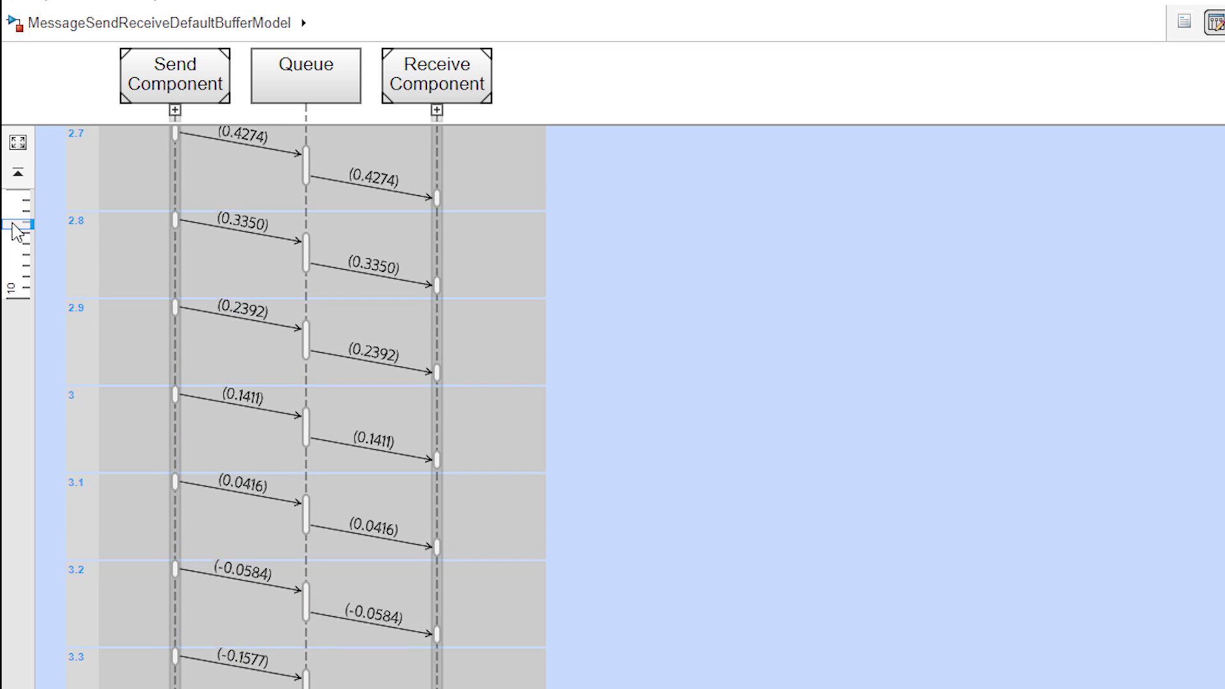
pyautogui.click(174, 111)
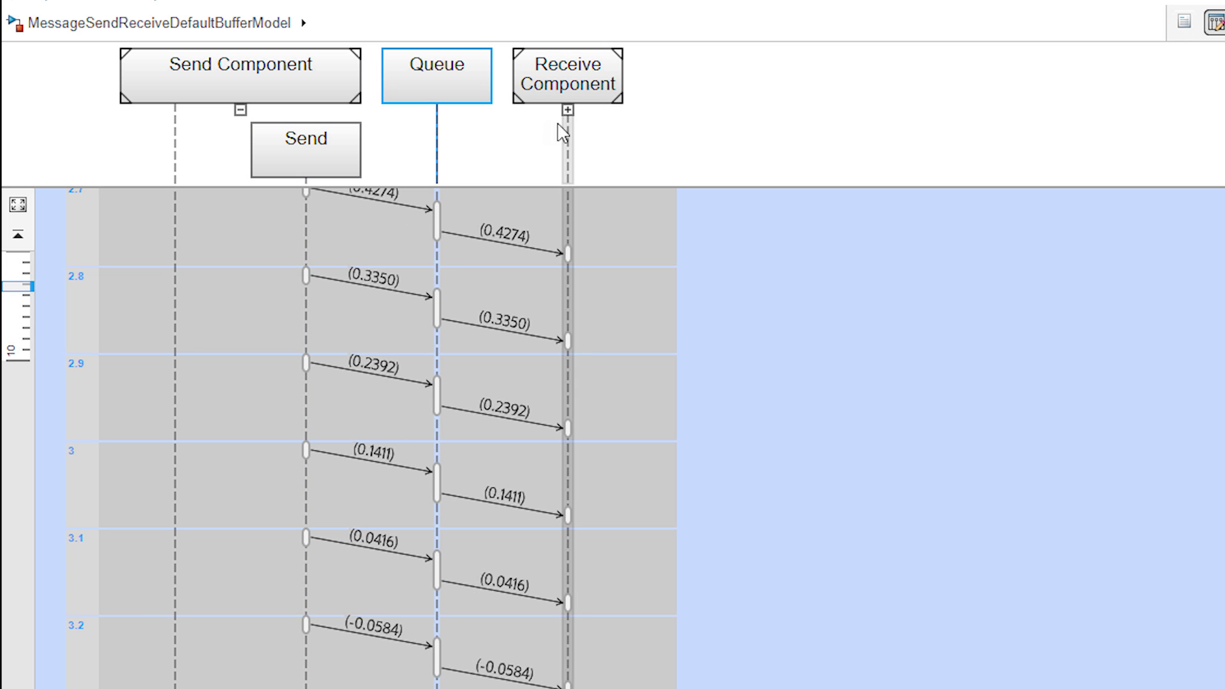
pyautogui.click(568, 111)
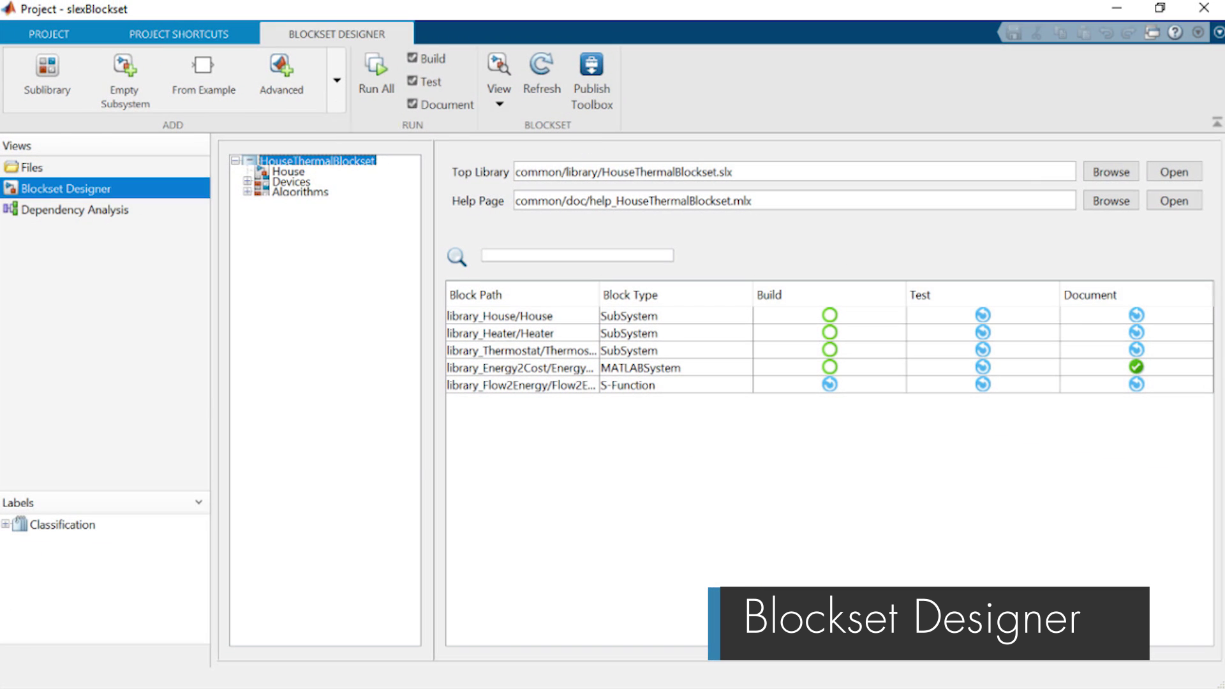
# Step: Create the SolarPanel External C Code S-Function block and run its build and tests
pyautogui.click(336, 79)
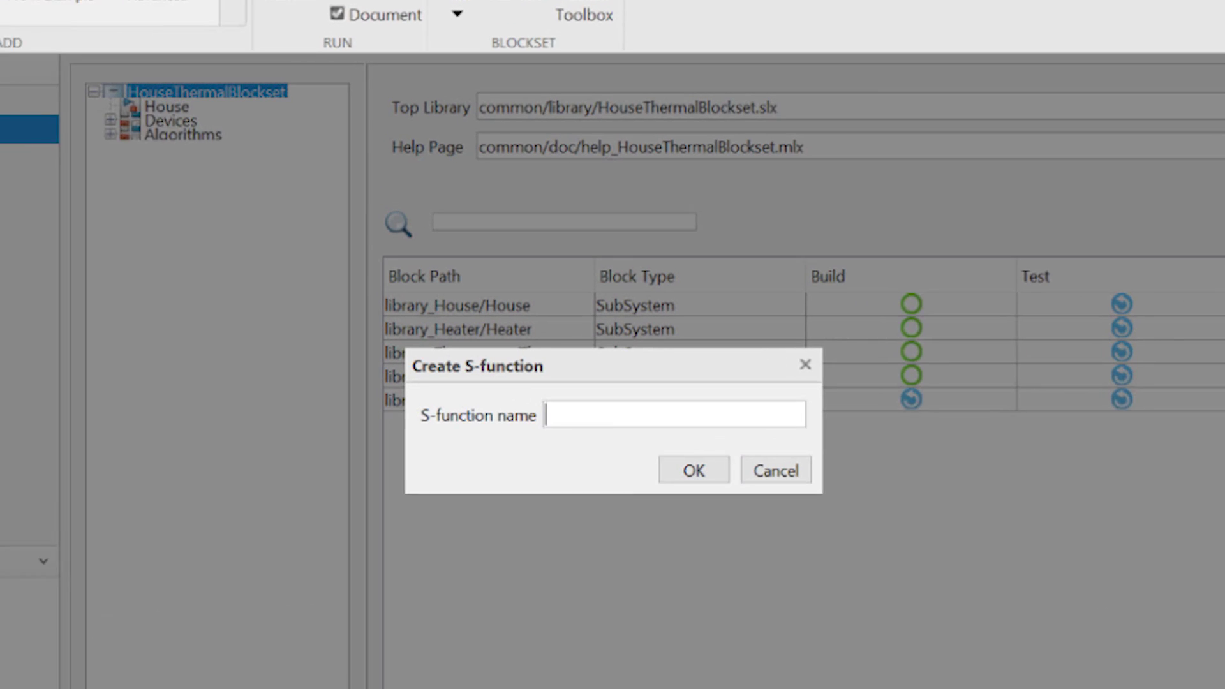
pyautogui.write('SolarPanel')
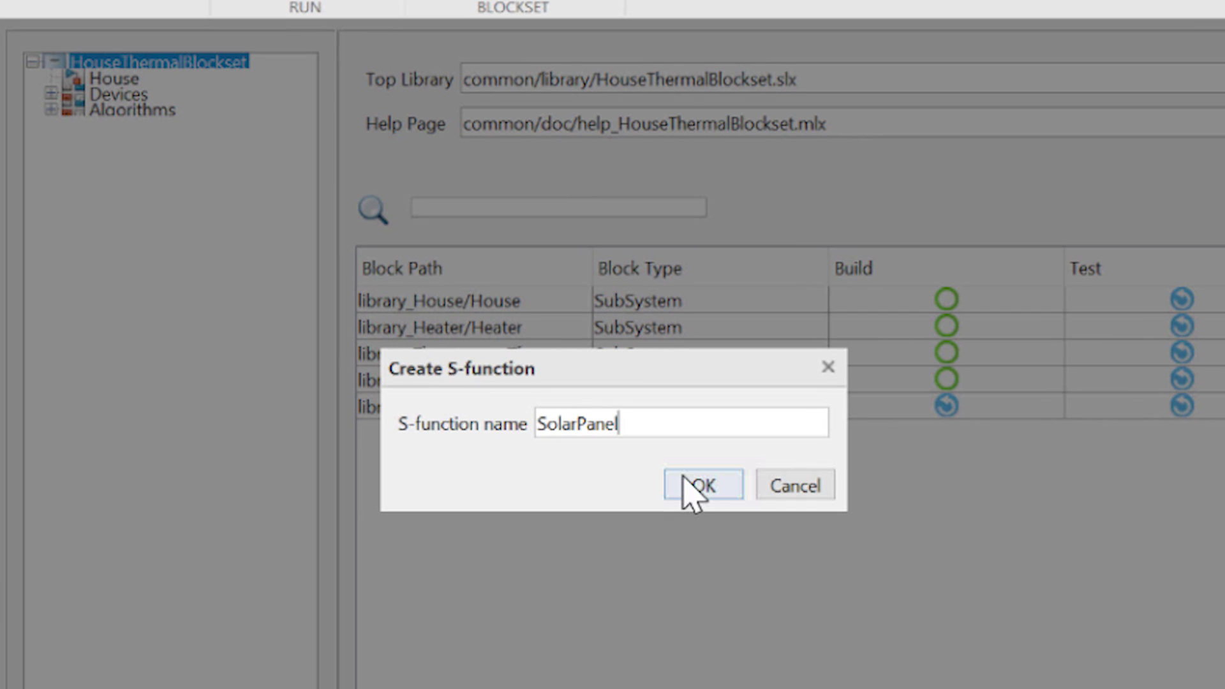
pyautogui.click(702, 485)
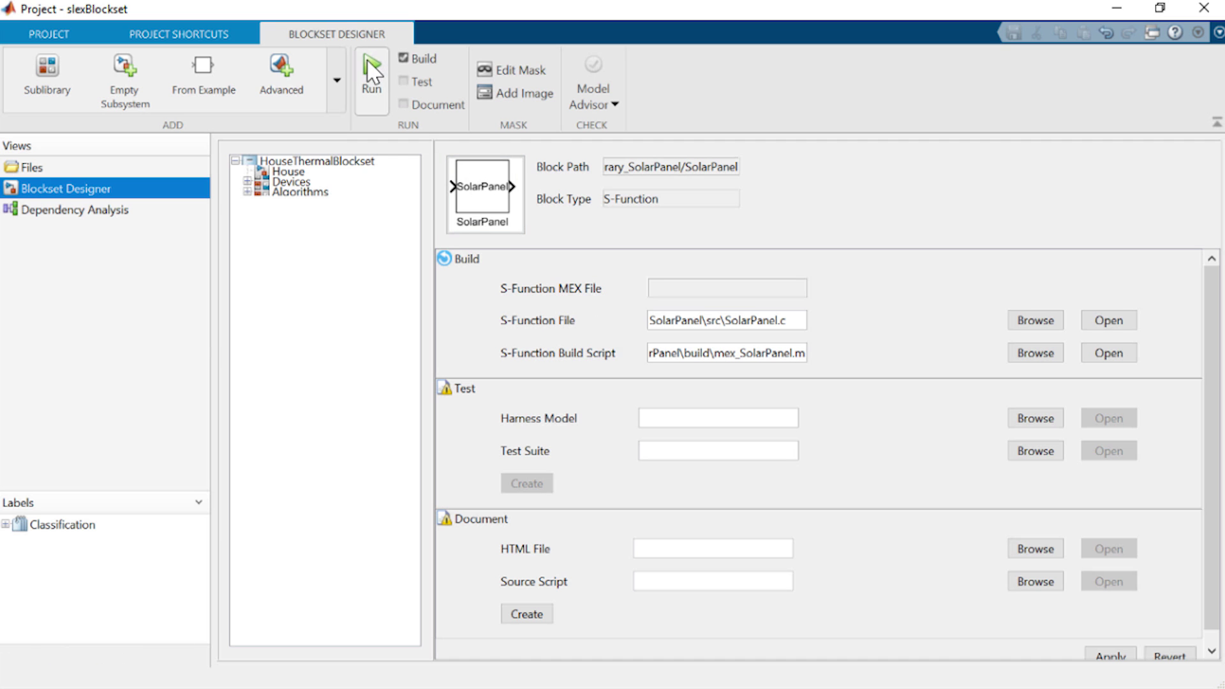
pyautogui.click(372, 72)
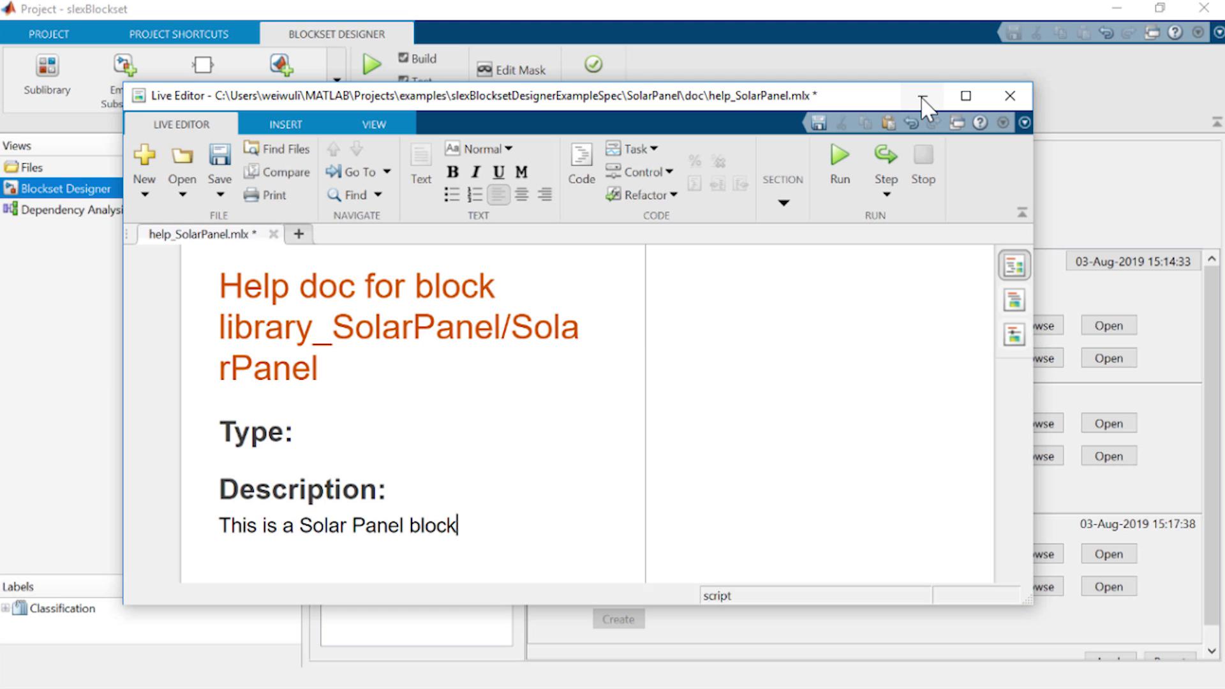
# Step: Close the help editor, view HouseThermalBlockset in the Library Browser, then publish it as a toolbox
pyautogui.click(921, 96)
pyautogui.click(499, 103)
pyautogui.click(575, 154)
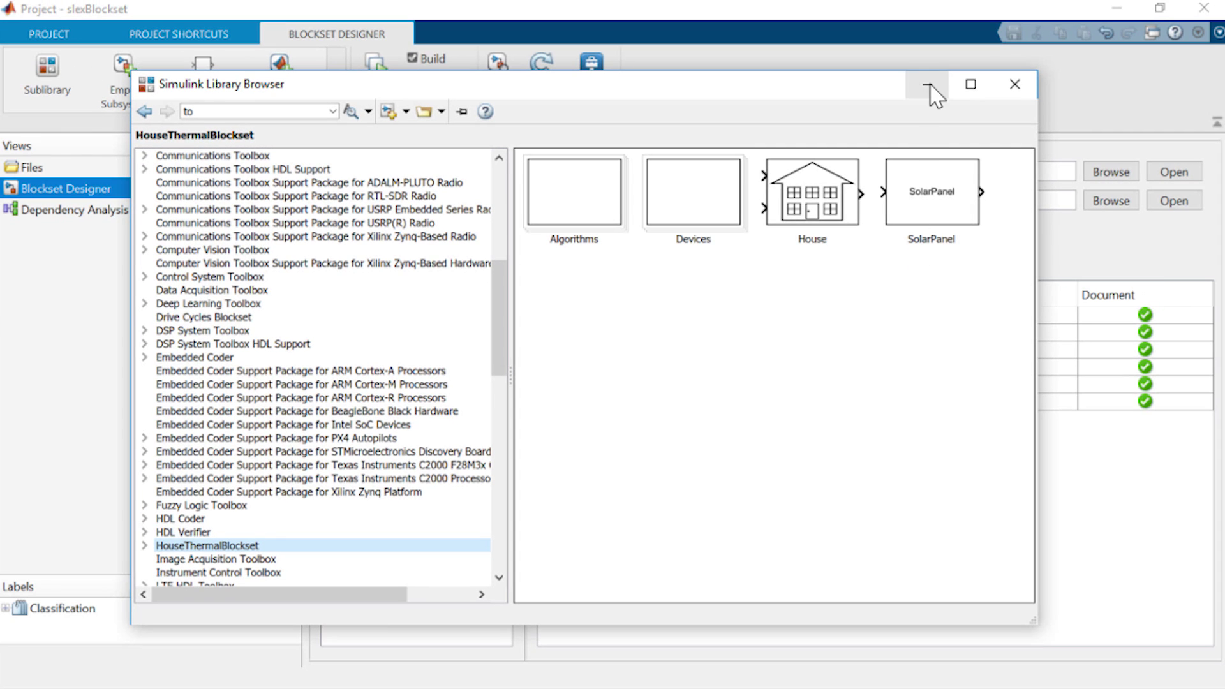
pyautogui.click(929, 84)
pyautogui.click(591, 82)
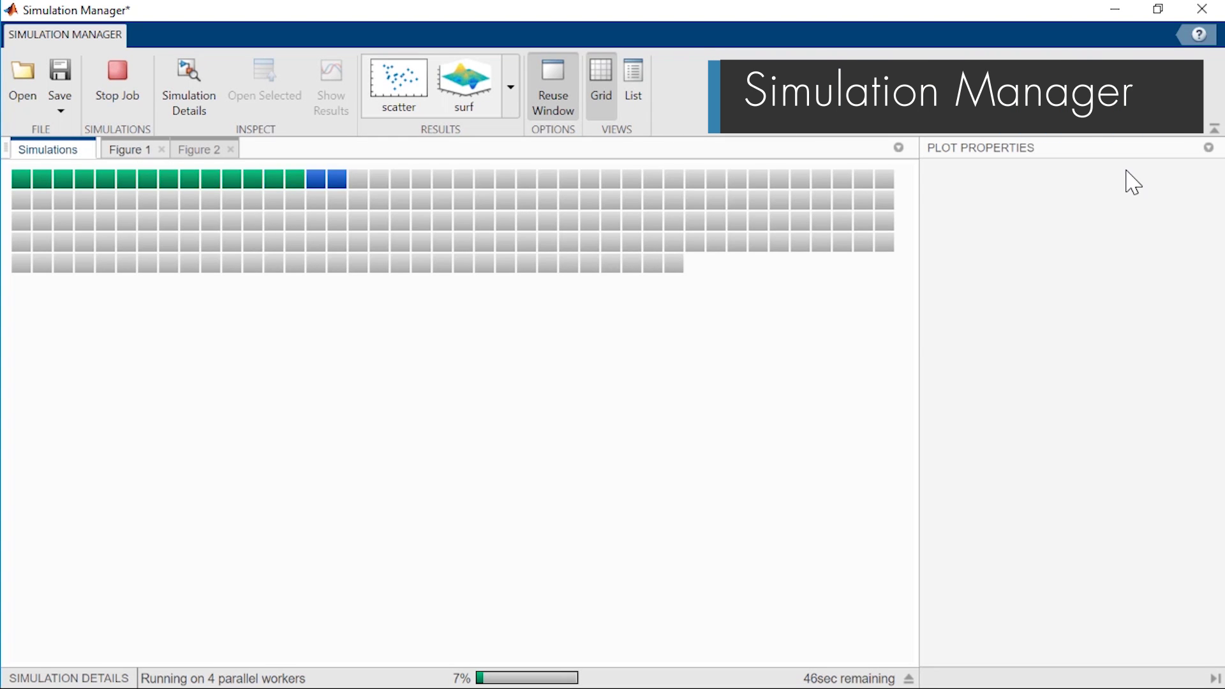
# Step: Switch to the Figure 1 scatter plot, then the Figure 2 surface plot
pyautogui.click(130, 150)
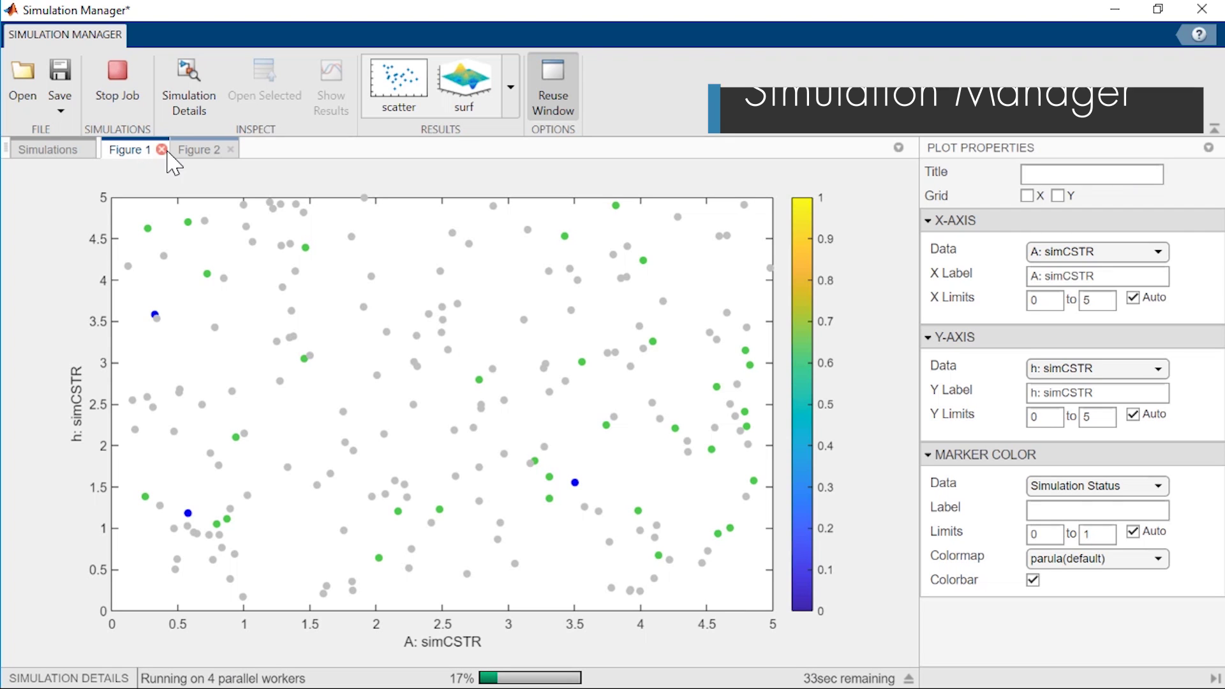
pyautogui.click(200, 150)
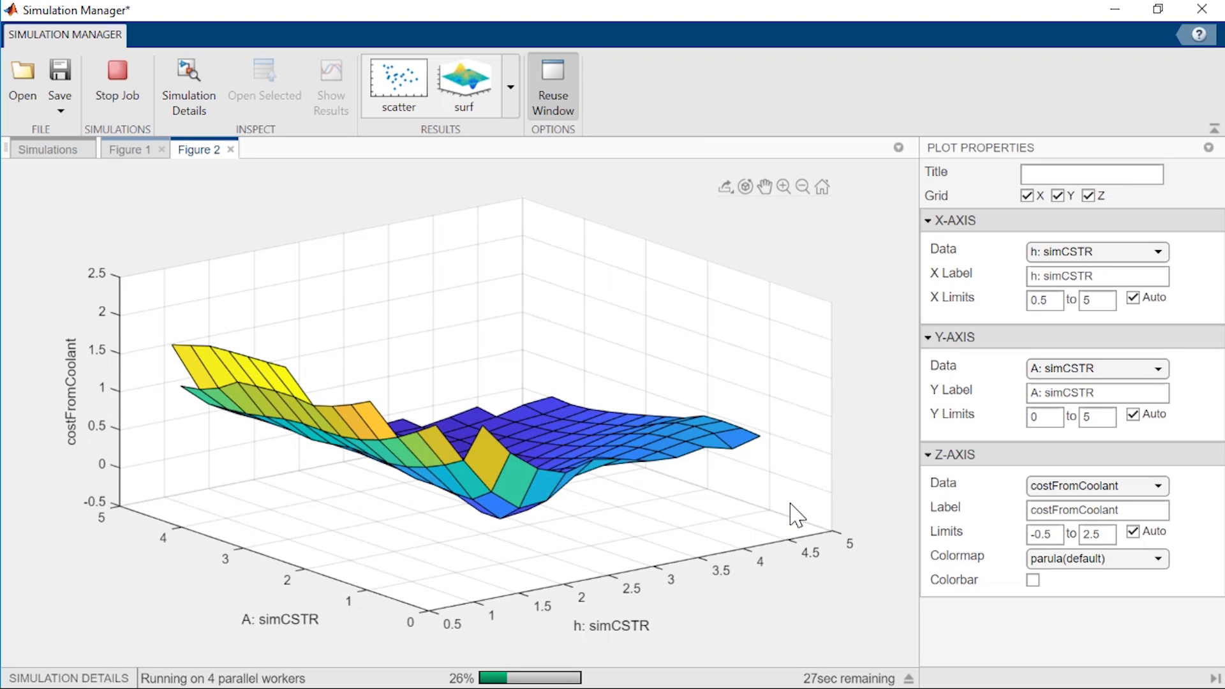
# Step: Set the z-axis to TotalCost, then costFromConcentration, and tile the figures left/right
pyautogui.click(1159, 486)
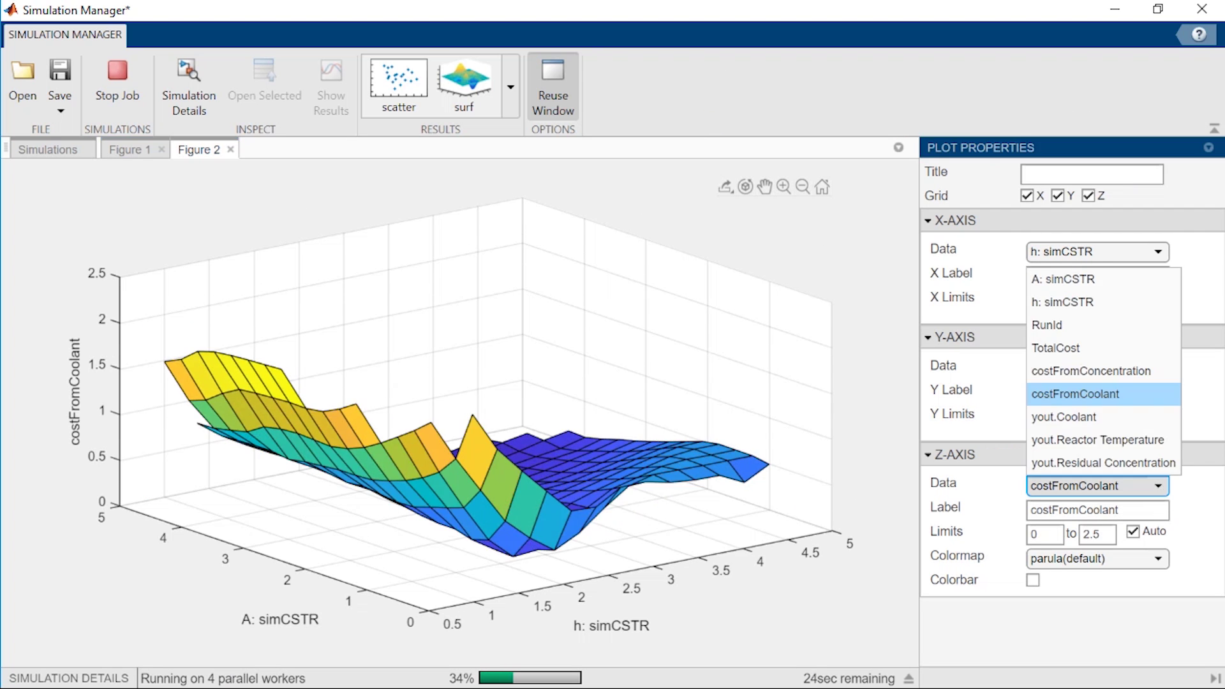
pyautogui.click(1053, 348)
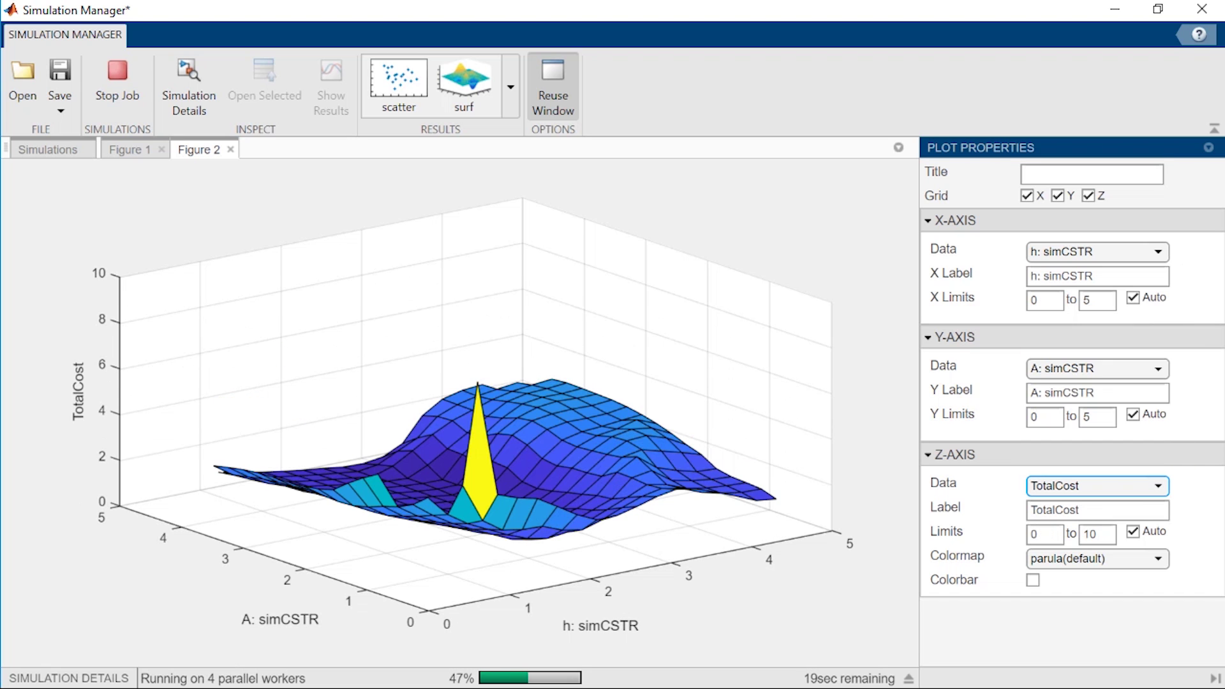
pyautogui.click(1159, 486)
pyautogui.click(1082, 402)
pyautogui.click(898, 147)
pyautogui.click(1072, 246)
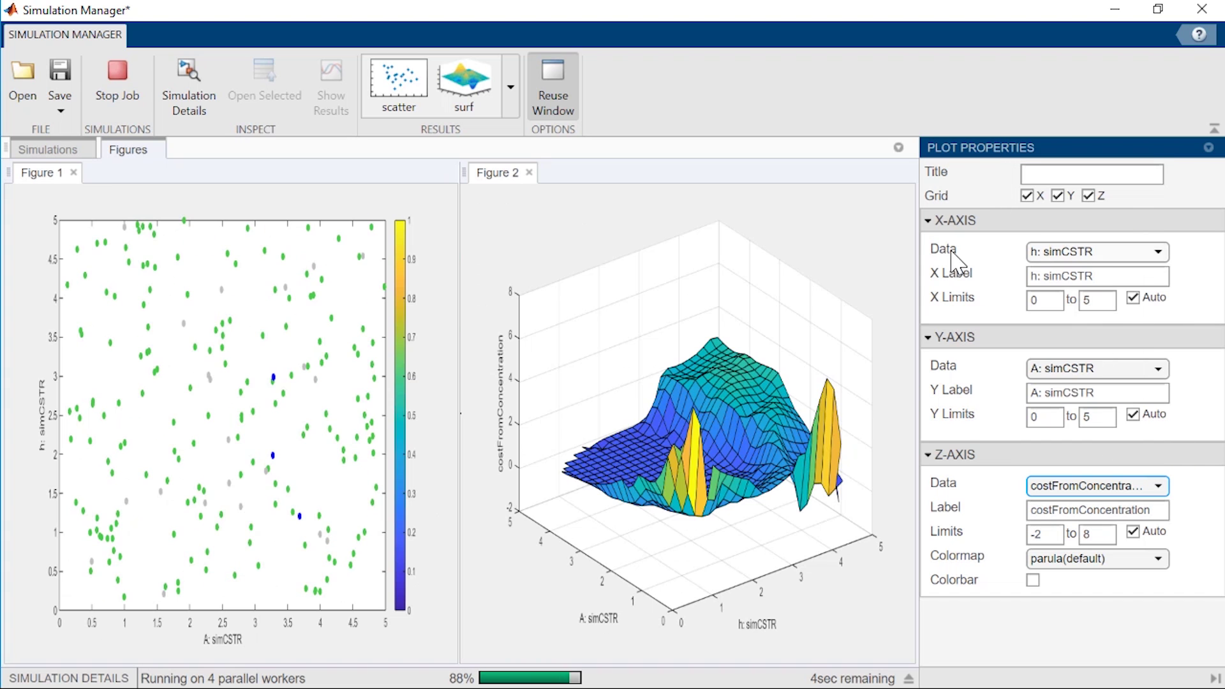